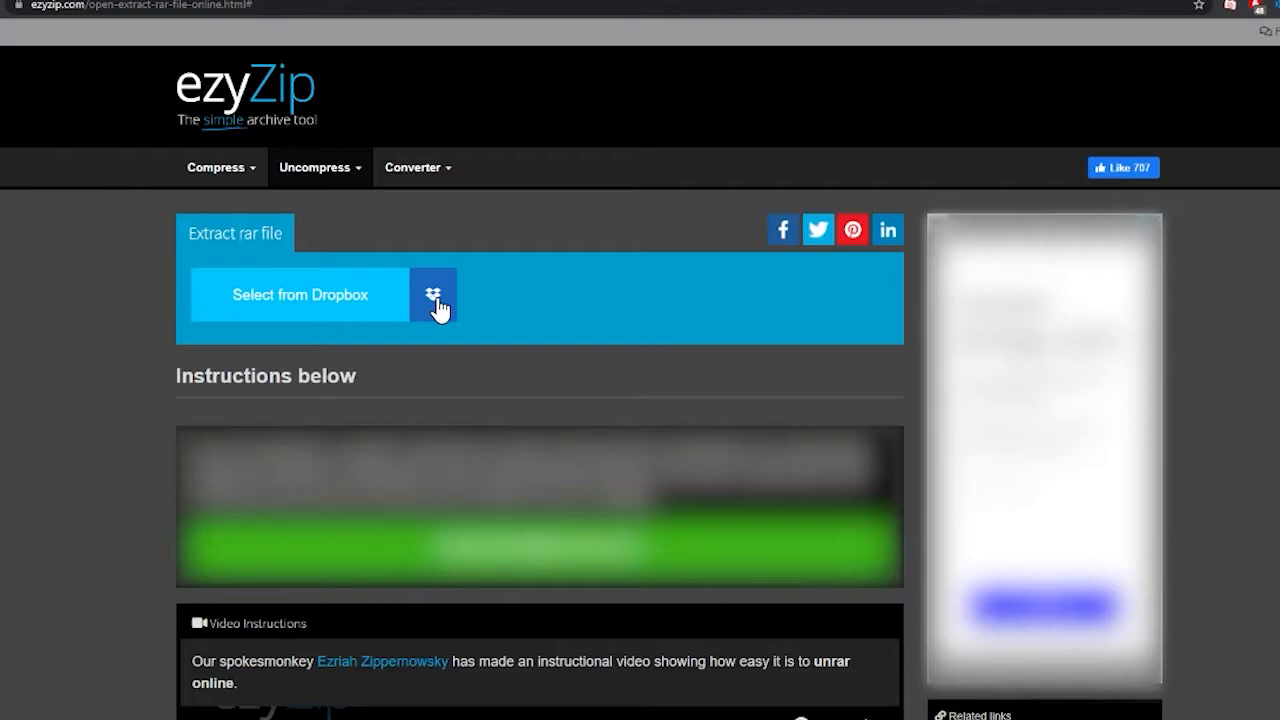
- Grant Dropbox access via Google consent and choose Box Boy Video.rar for extraction
{"action": "left_click_drag", "start_coordinate": [711, 497], "coordinate": [463, 132]}
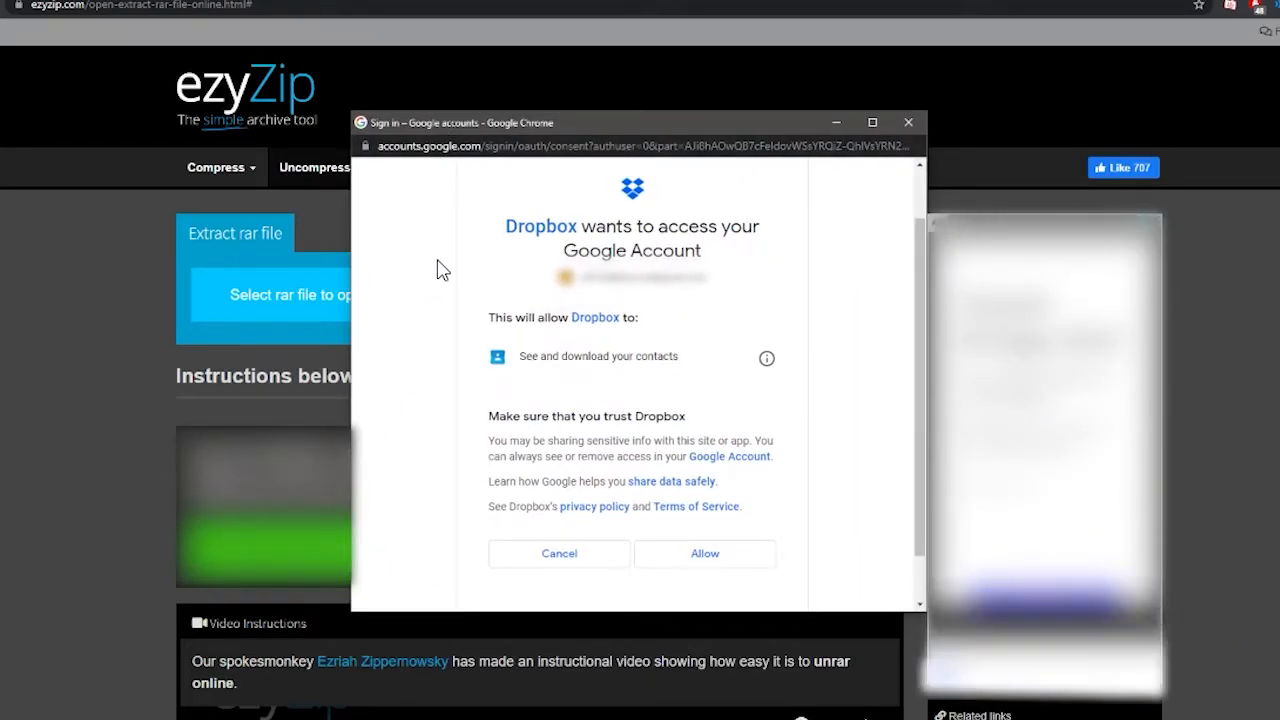
{"action": "left_click", "coordinate": [705, 553]}
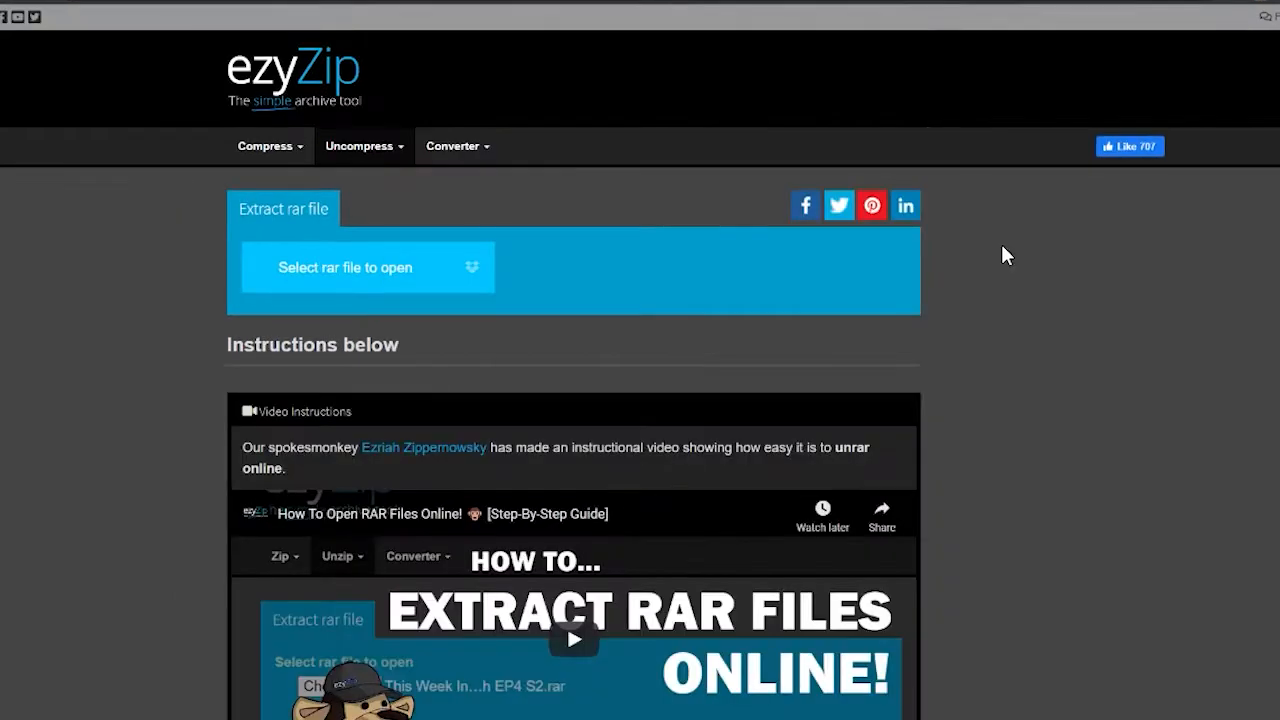
{"action": "left_click", "coordinate": [471, 268]}
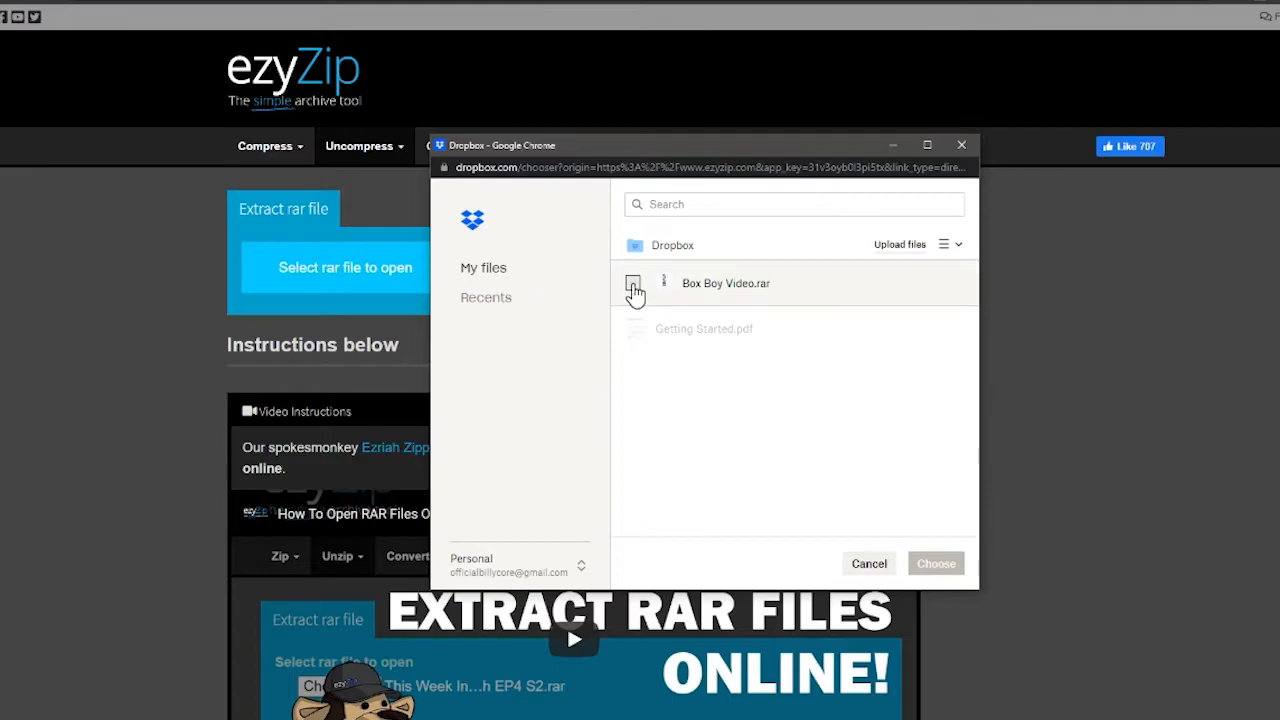
{"action": "left_click", "coordinate": [930, 564]}
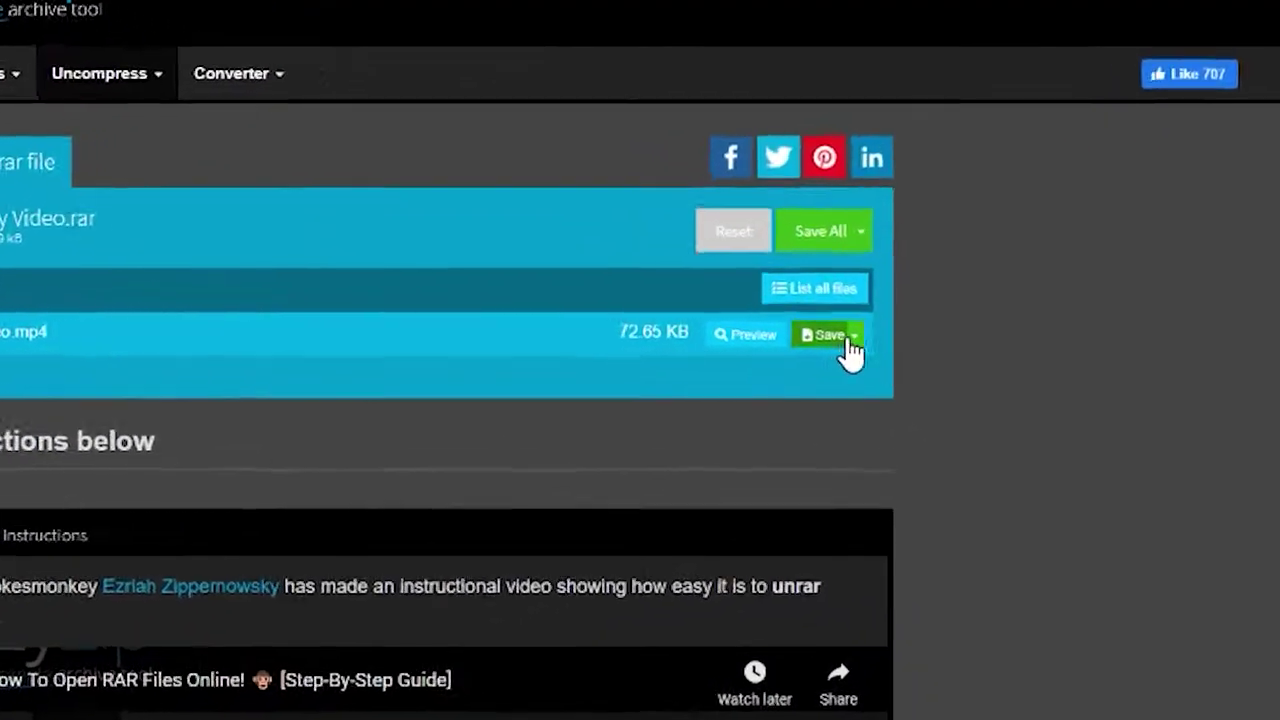
- Reveal Dropbox as a save destination for the extracted Video.mp4
{"action": "left_click", "coordinate": [892, 331]}
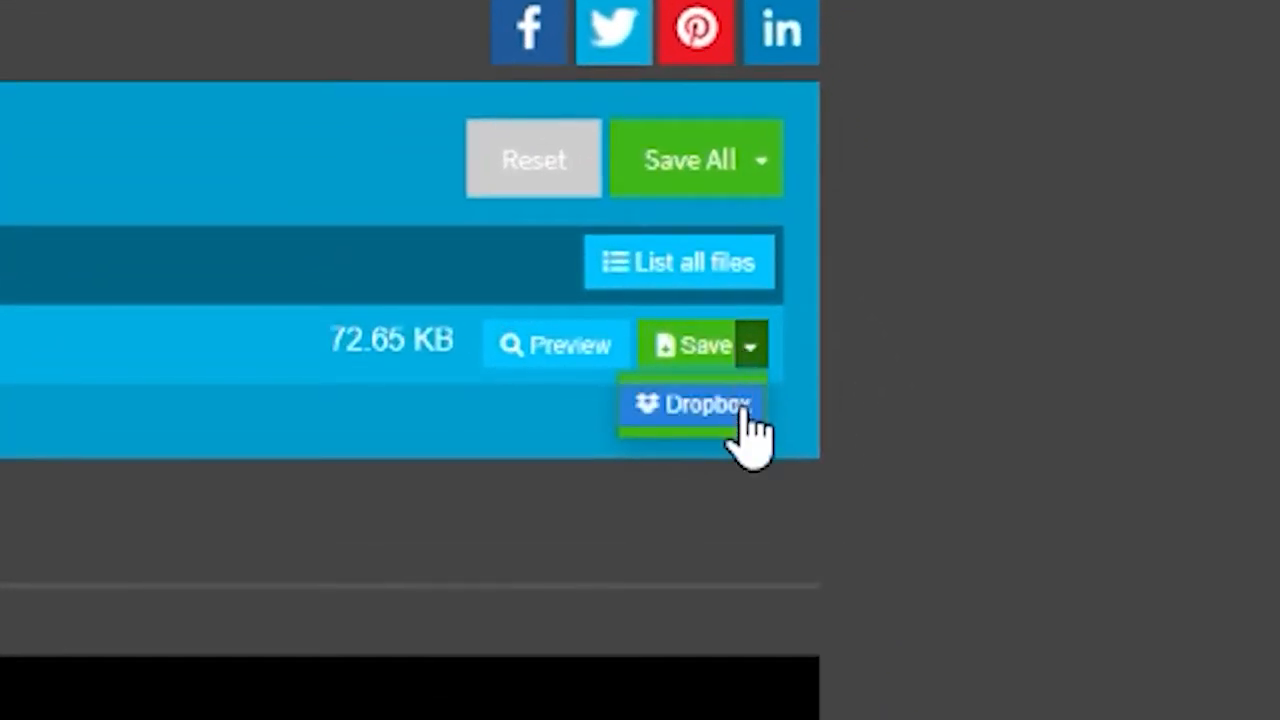